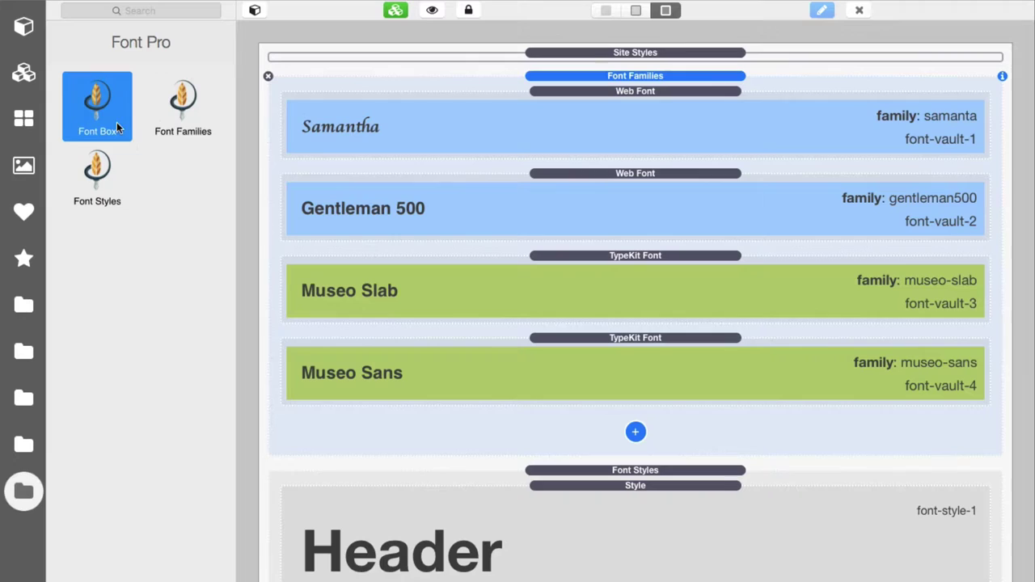
Review the Font Families and Font Styles stacks in the library and the font types that can be added to Font Families.
left_click(182, 121)
left_click(103, 192)
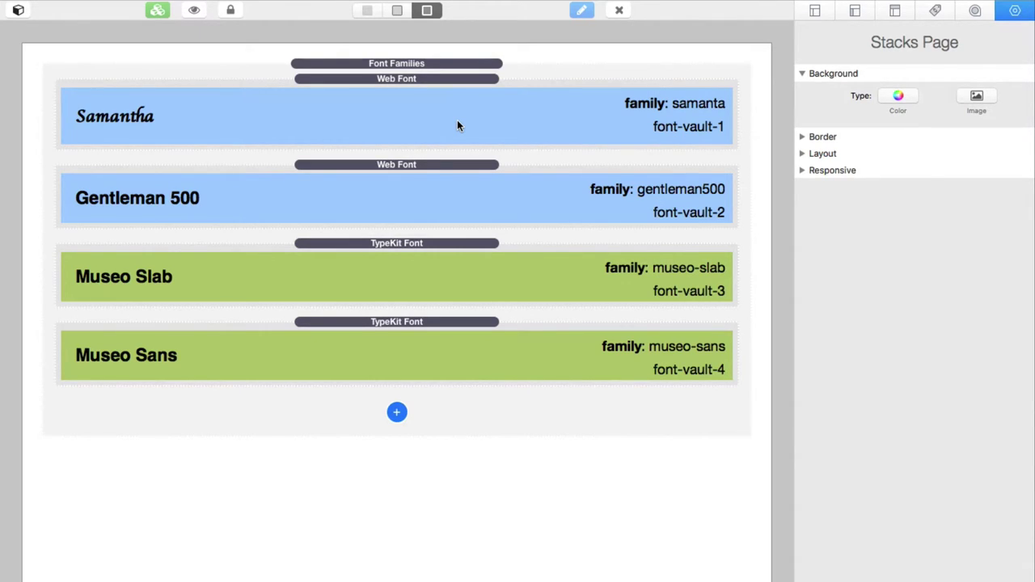
left_click(397, 414)
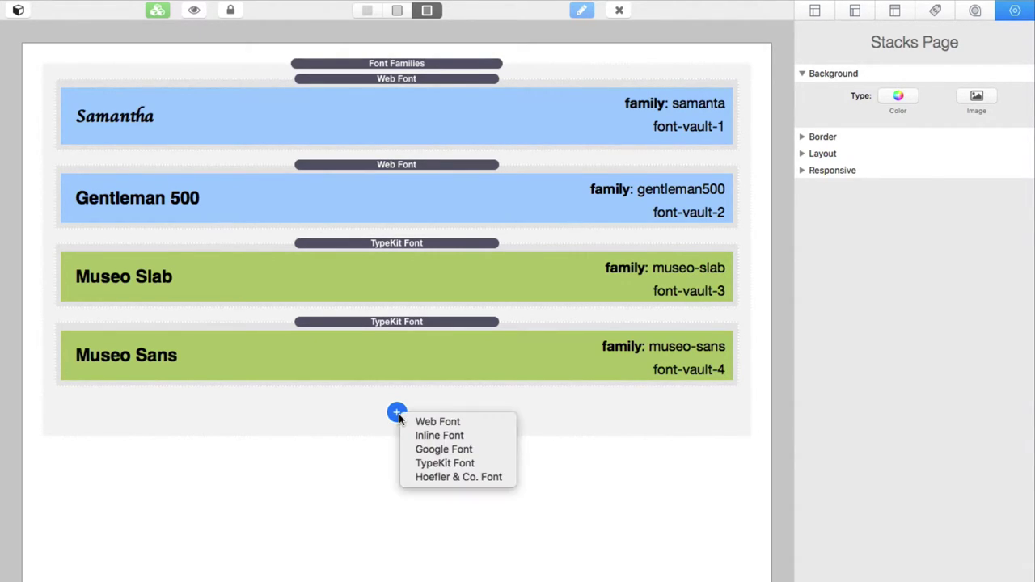
left_click(506, 481)
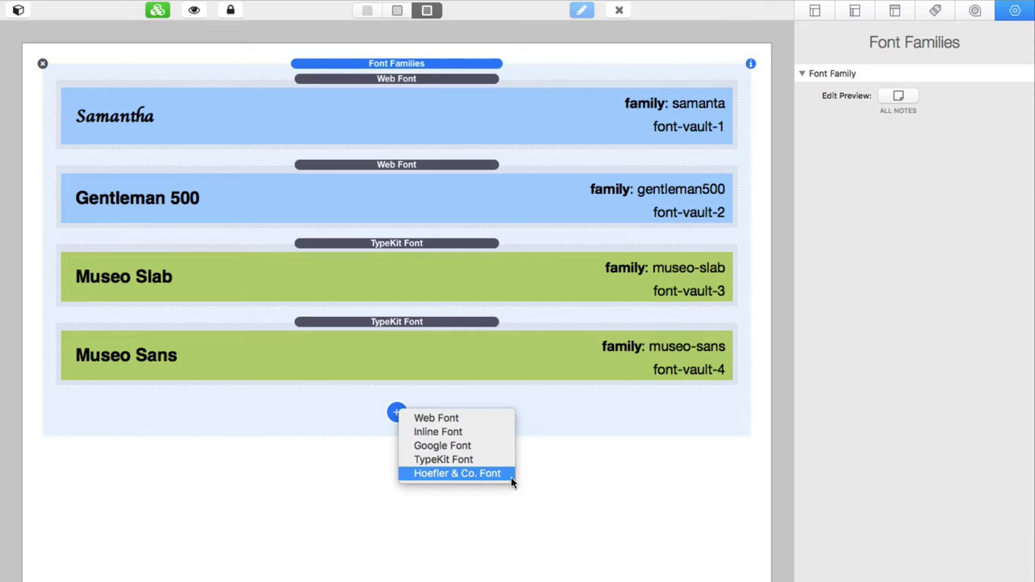
left_click(783, 289)
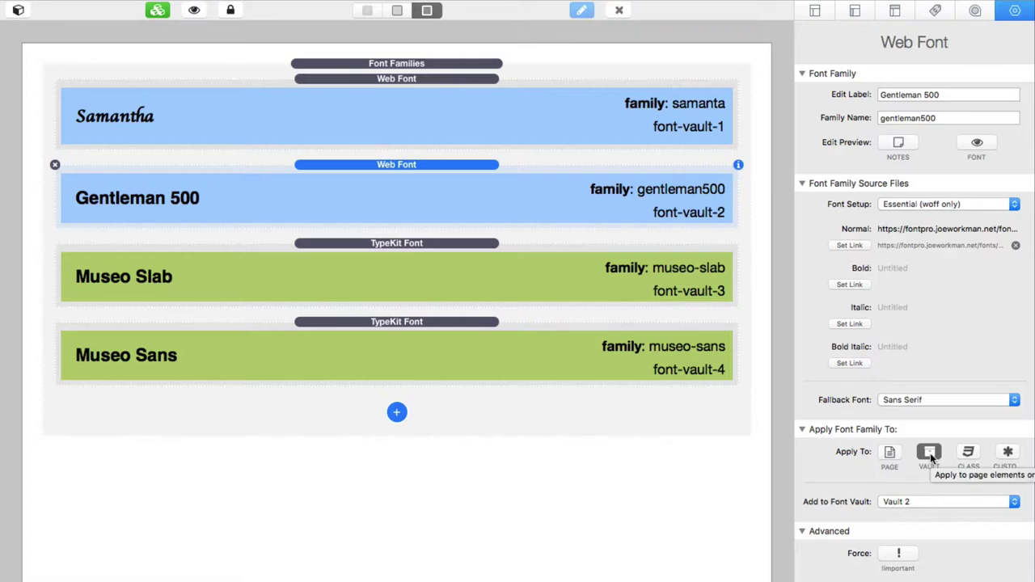
Examine the Gentleman 500 web font's vault choices and its page, class and custom apply options.
left_click(910, 502)
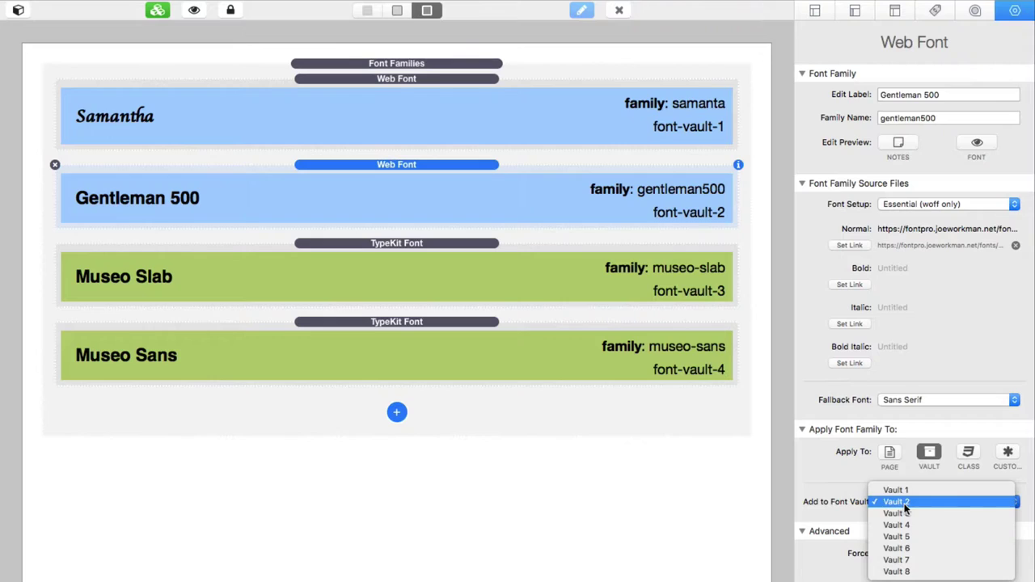
left_click(833, 484)
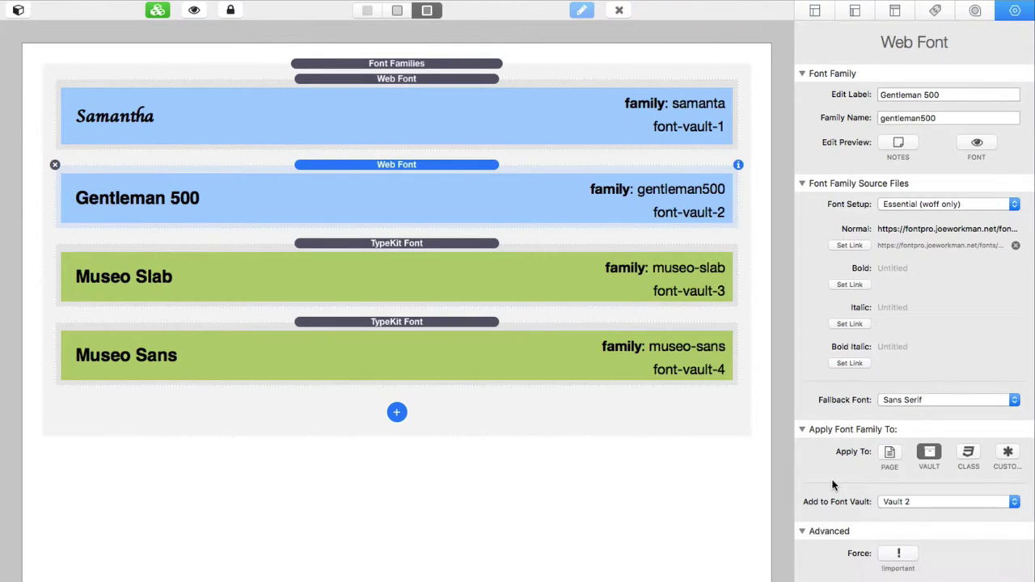
left_click(889, 454)
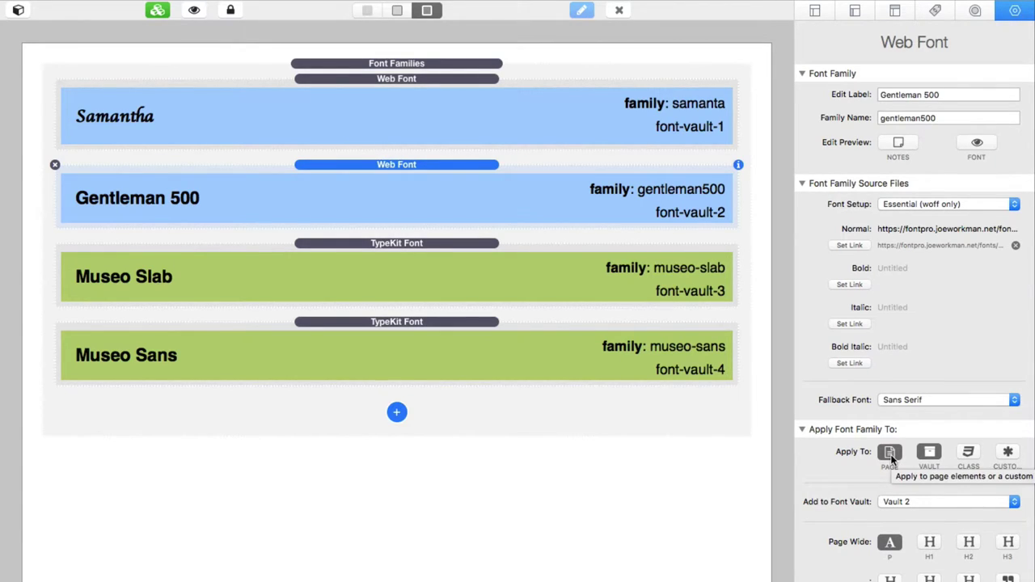
left_click(930, 454)
left_click(972, 453)
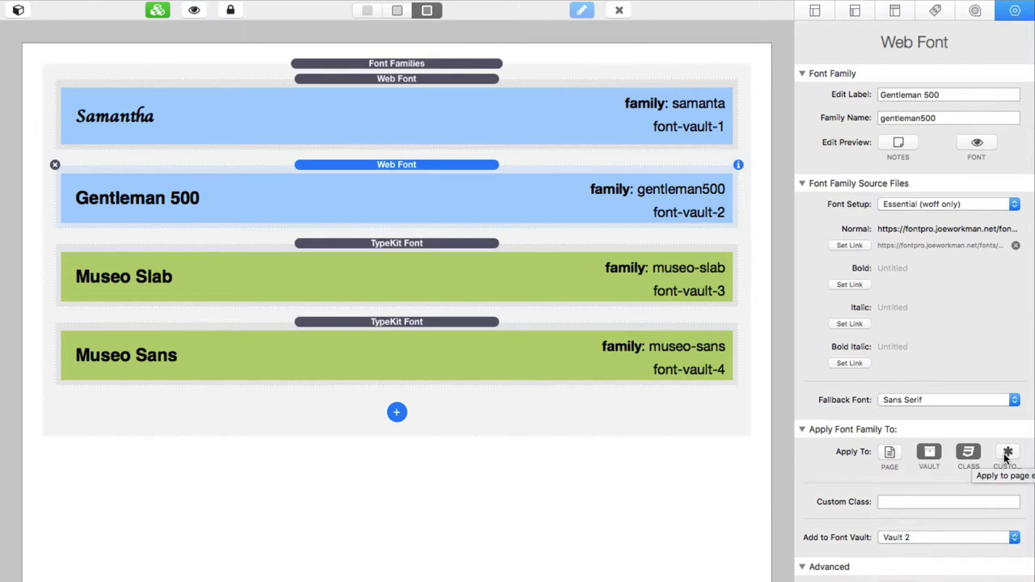
left_click(1008, 455)
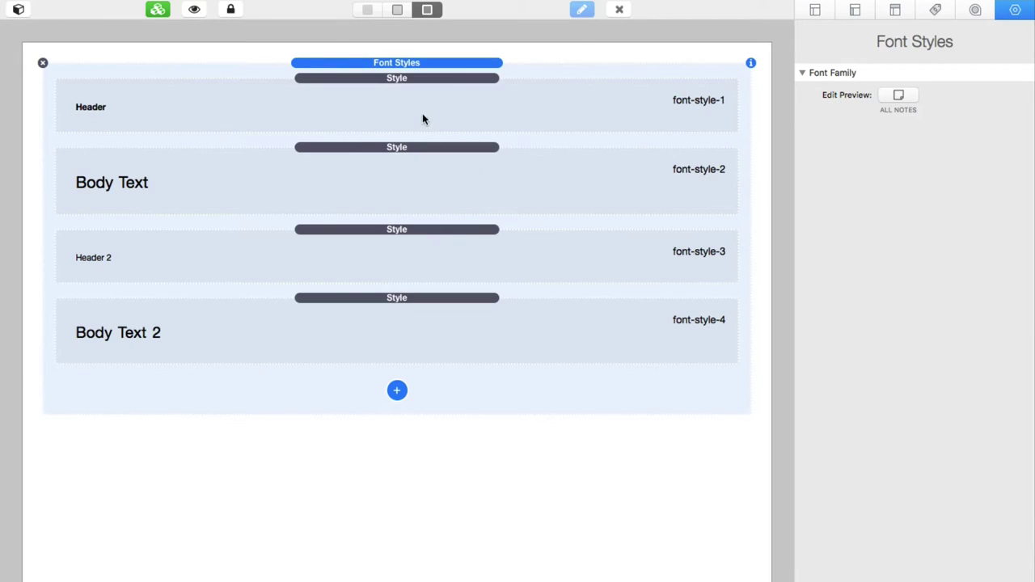
Add a new style to the Font Styles stack and review its spacing, size and words structure options.
left_click(397, 392)
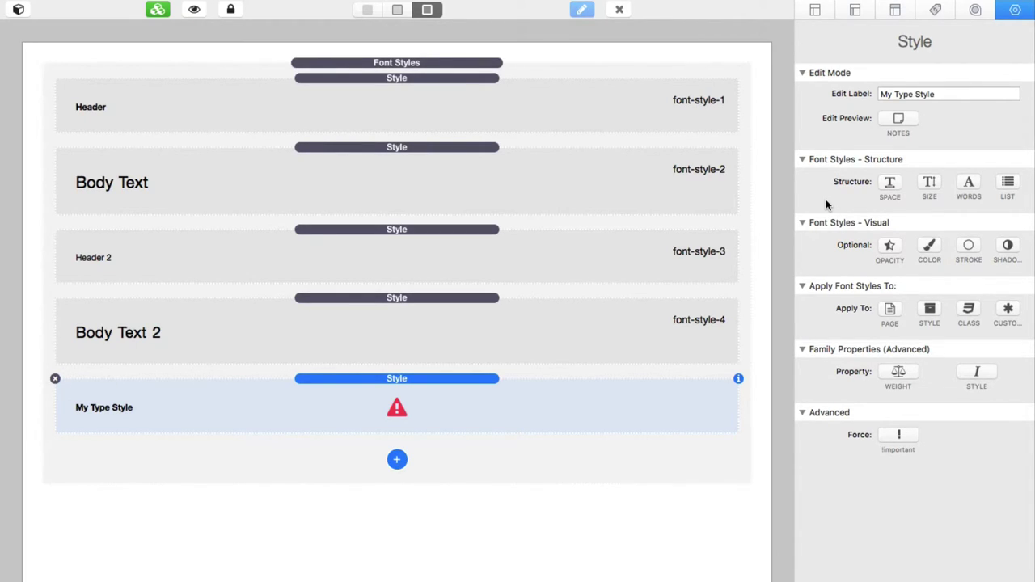
left_click(892, 184)
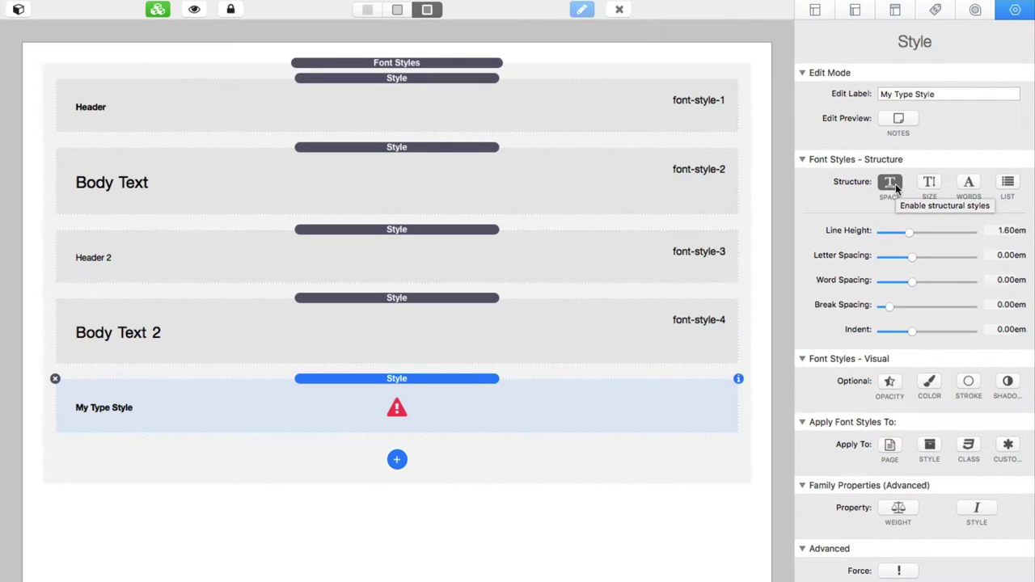
left_click(897, 188)
left_click(931, 184)
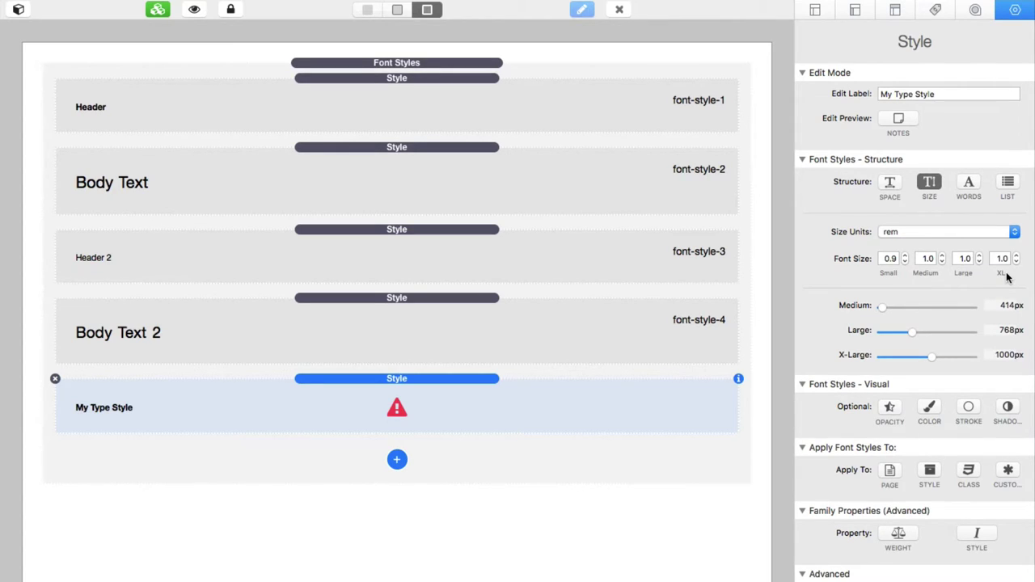
left_click(964, 183)
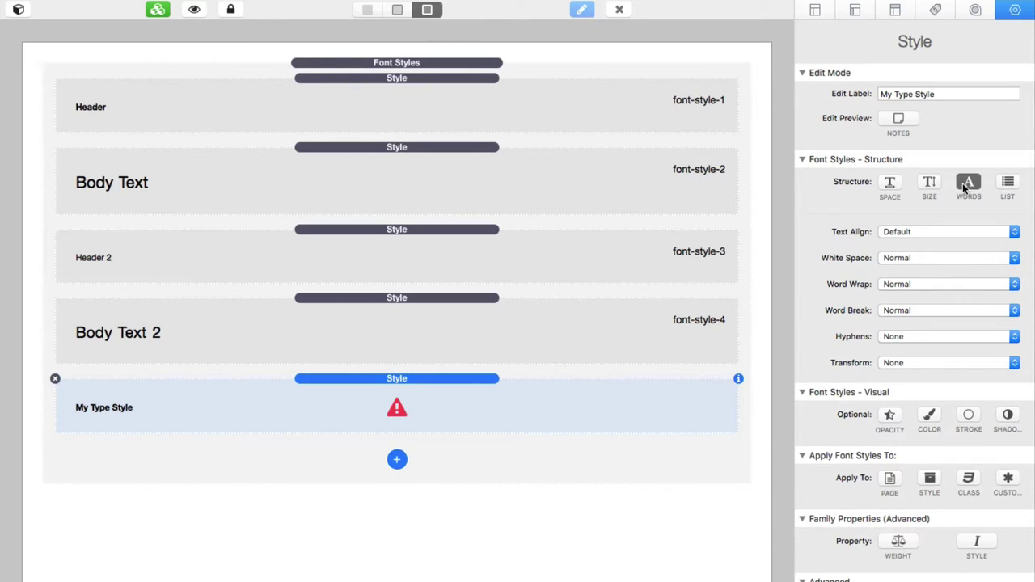
left_click(962, 183)
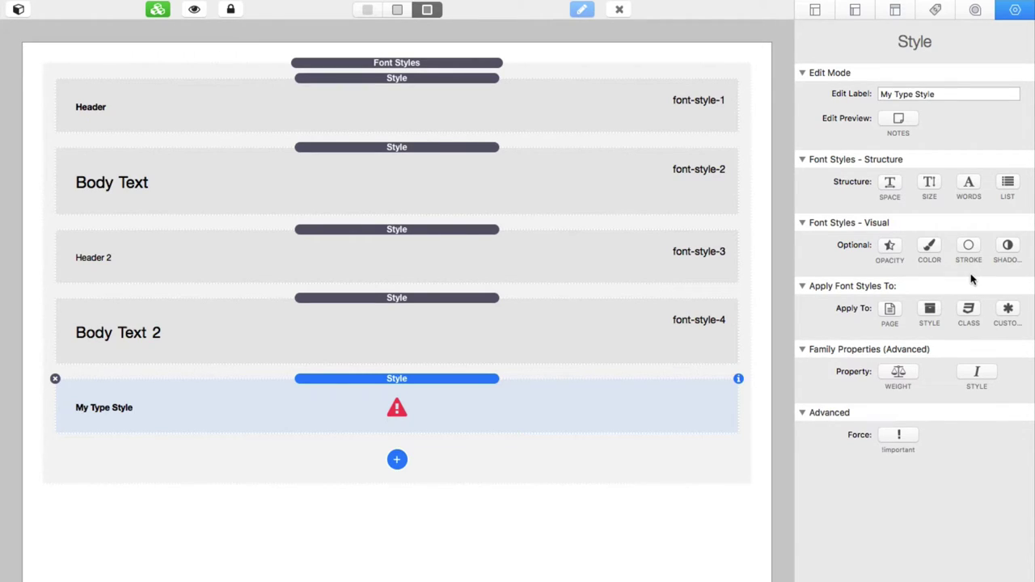
Assign the new My Type Style to font style slot Style 1, leaving its page-wide application off.
left_click(891, 316)
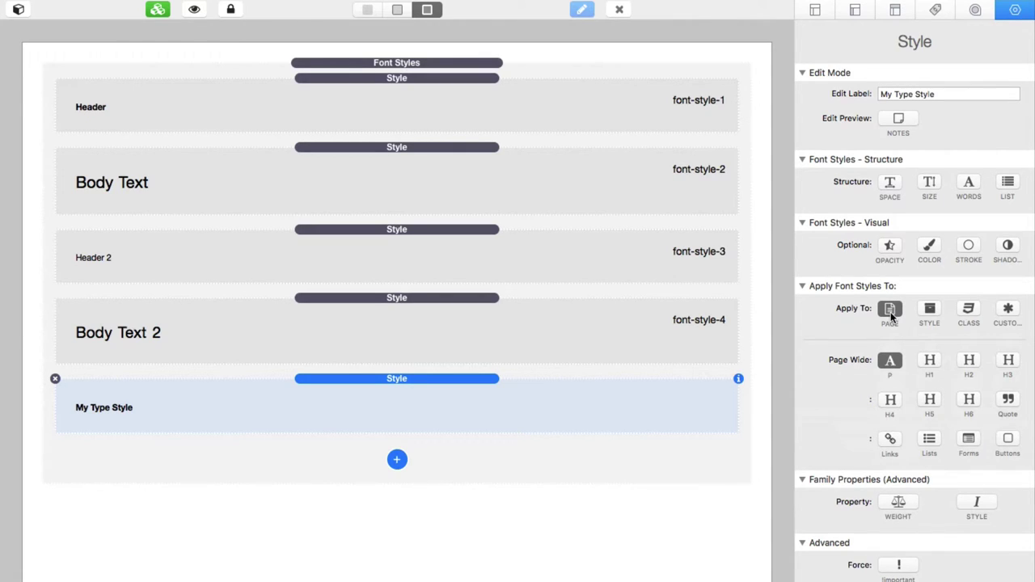
left_click(890, 310)
left_click(930, 310)
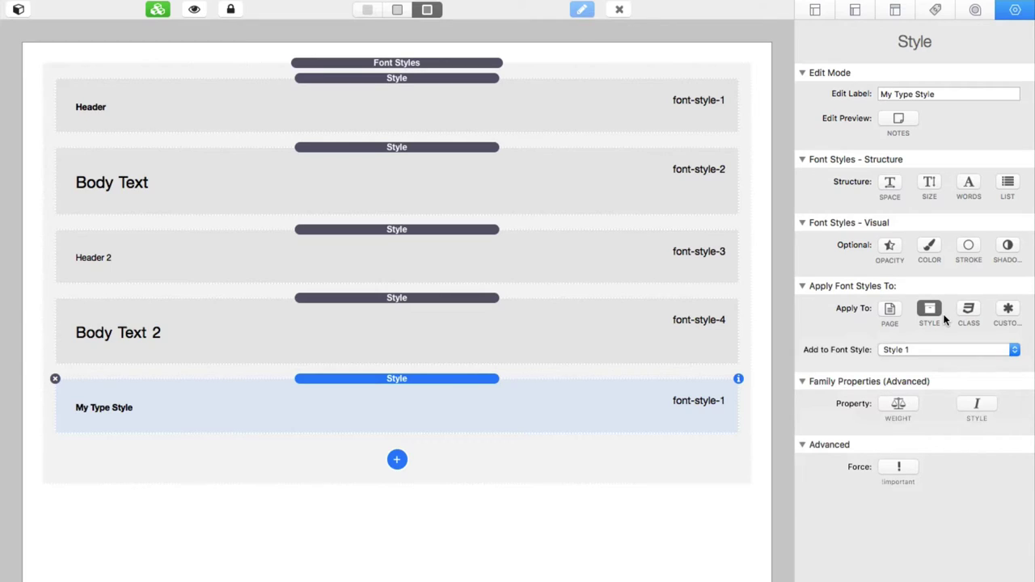
left_click(924, 360)
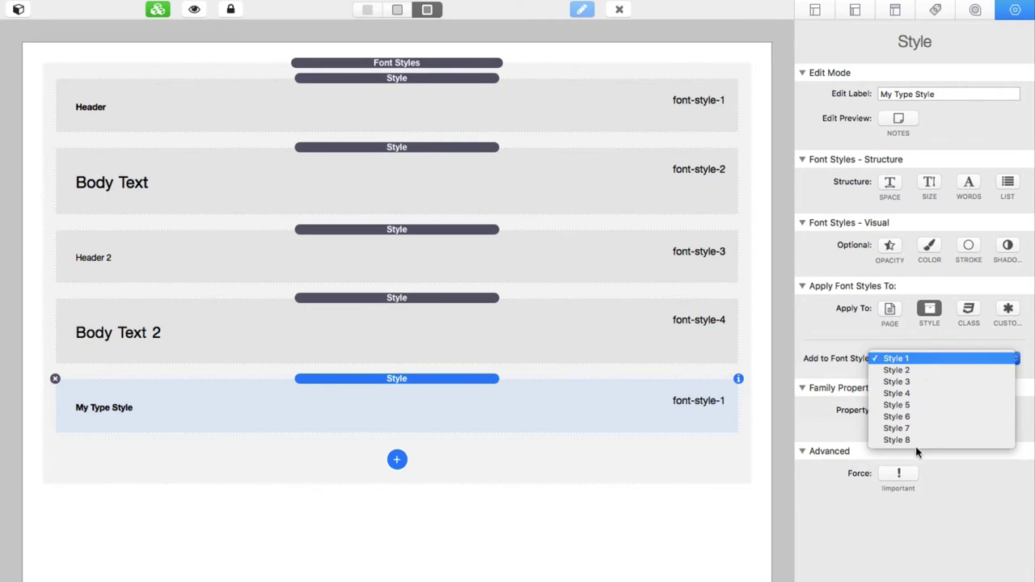
left_click(895, 340)
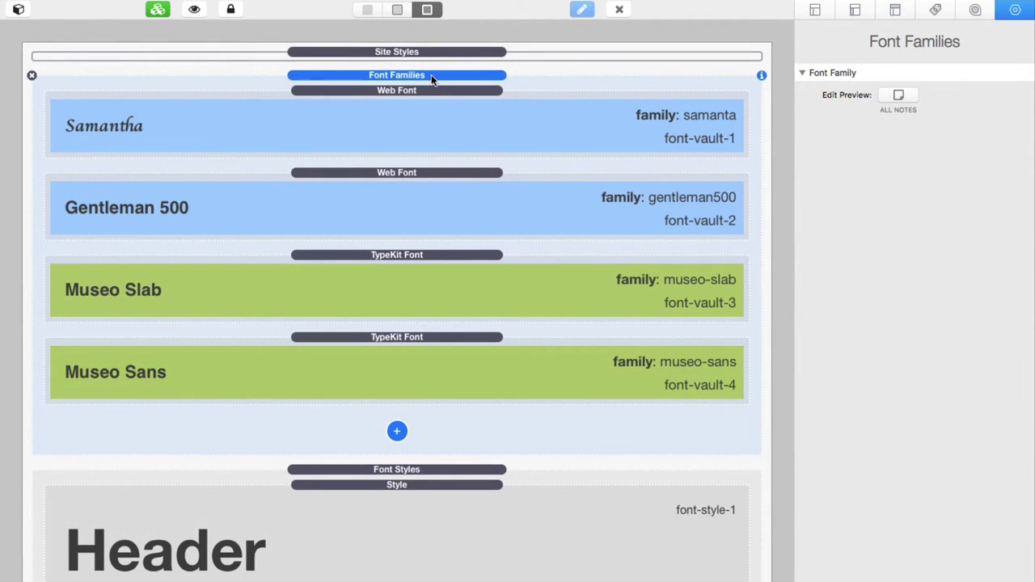
Try applying the Samantha web font to page-wide paragraphs and to custom selectors, and turn both options back off.
scroll(428, 334, "down", 3)
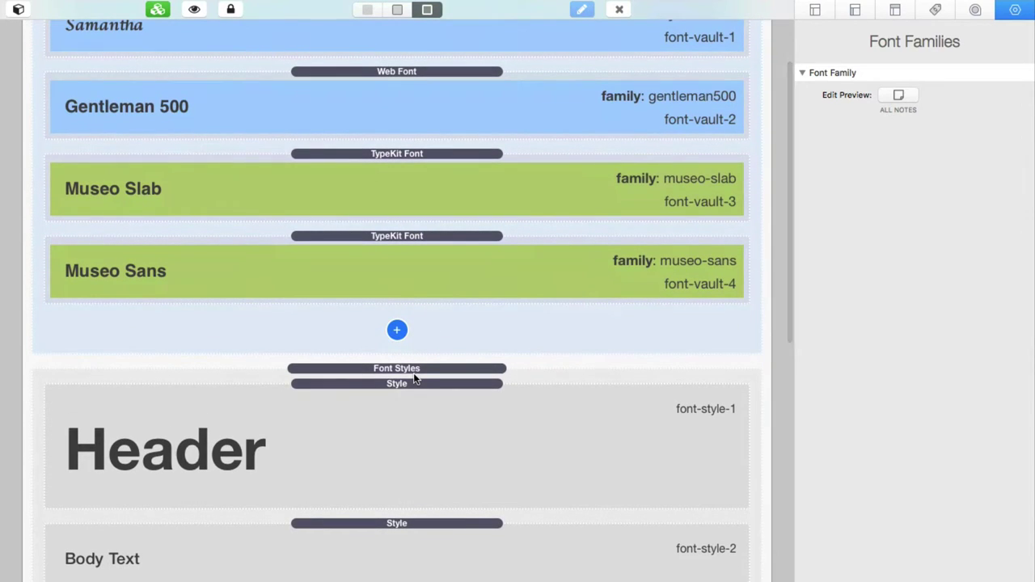
scroll(413, 377, "up", 3)
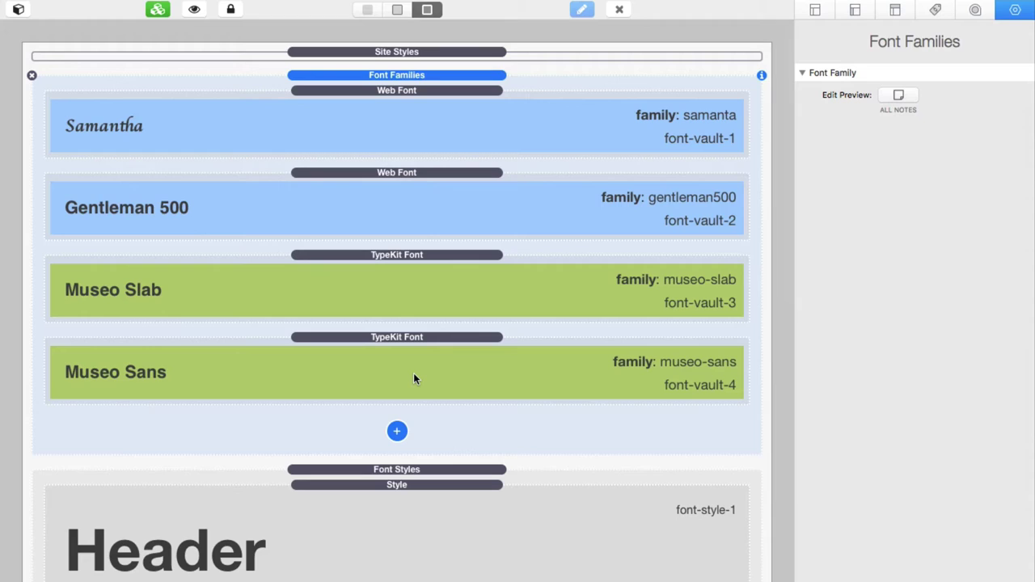
key("Down")
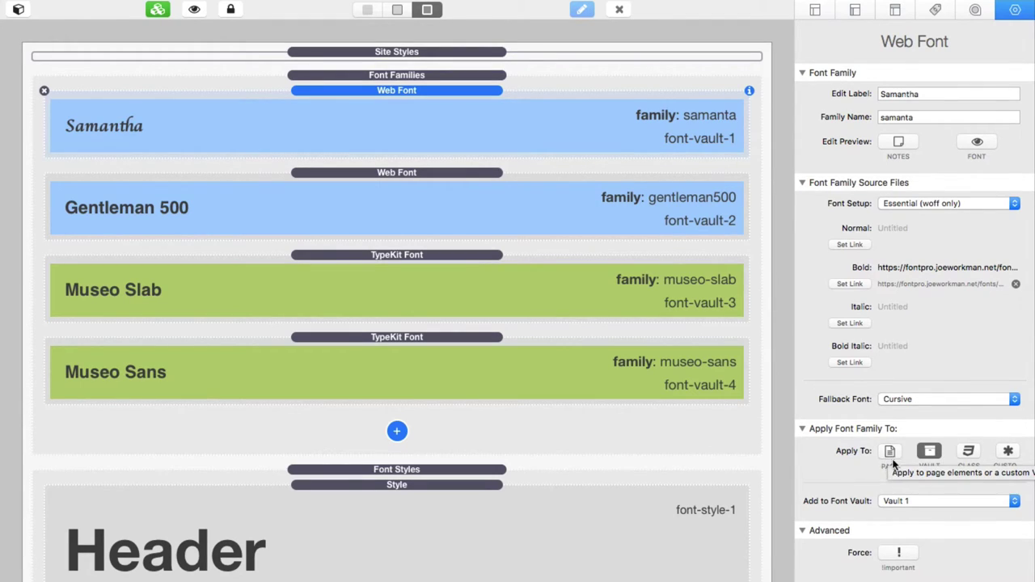
left_click(890, 453)
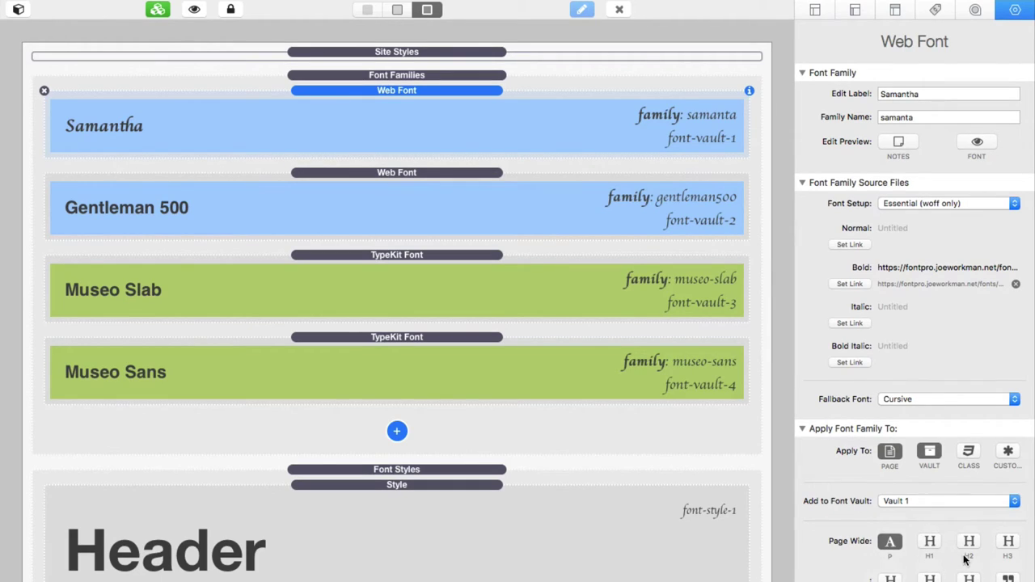
left_click(890, 451)
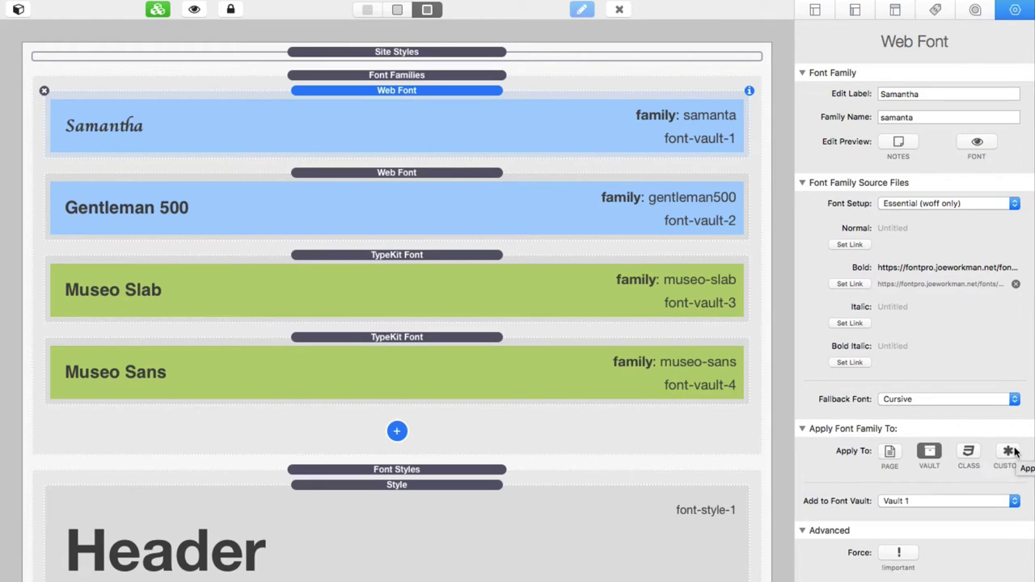
left_click(1011, 451)
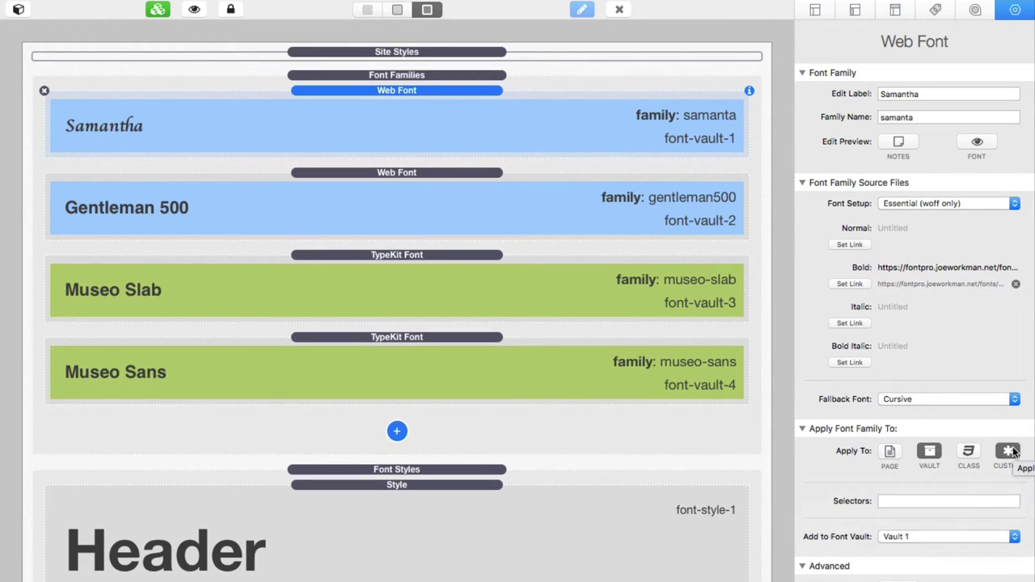
left_click(1012, 451)
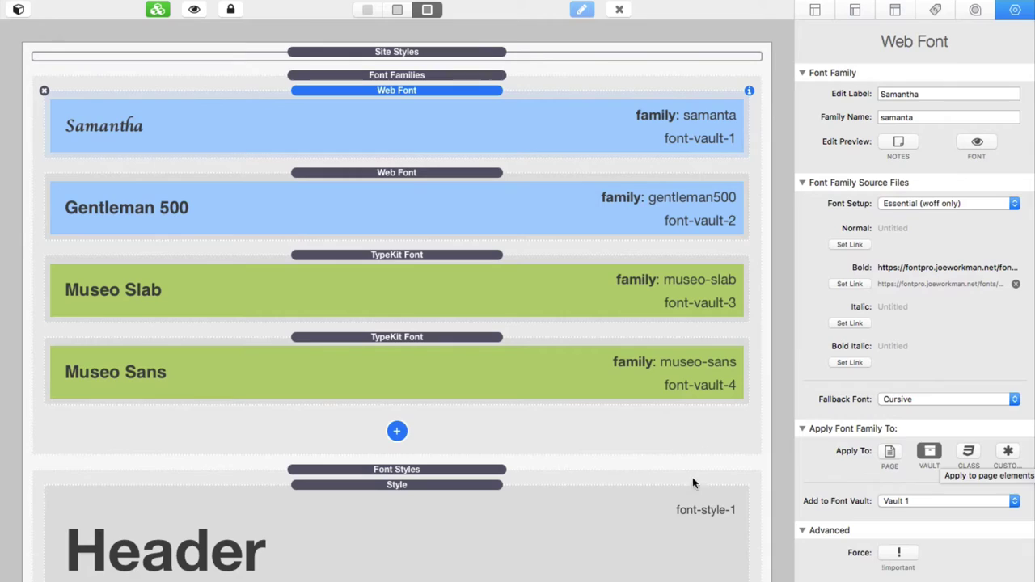
Examine the Header font style and the font settings of the header and paragraph stacks inside the 1 Column Foundation.
left_click(542, 516)
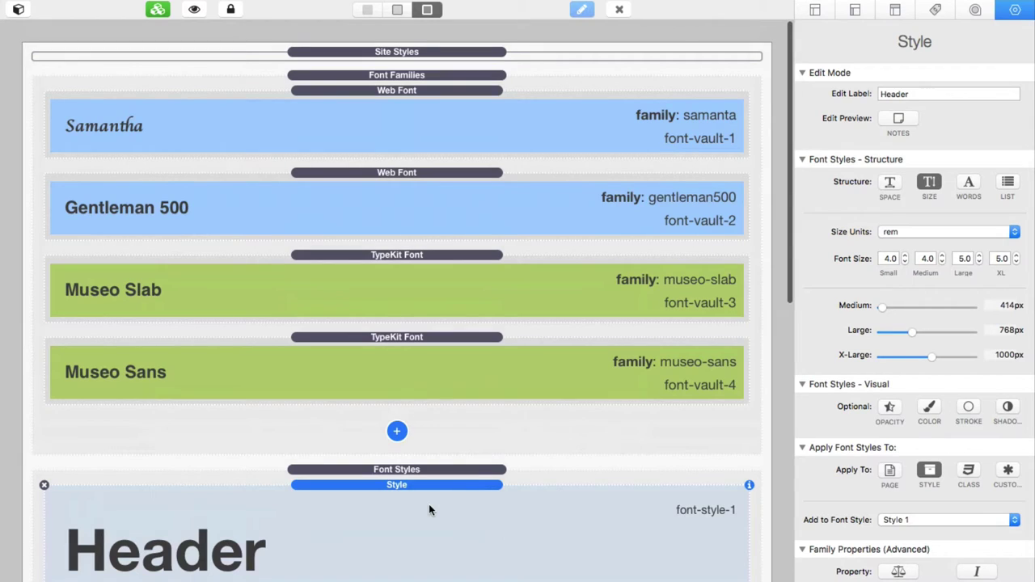
scroll(429, 504, "down", 15)
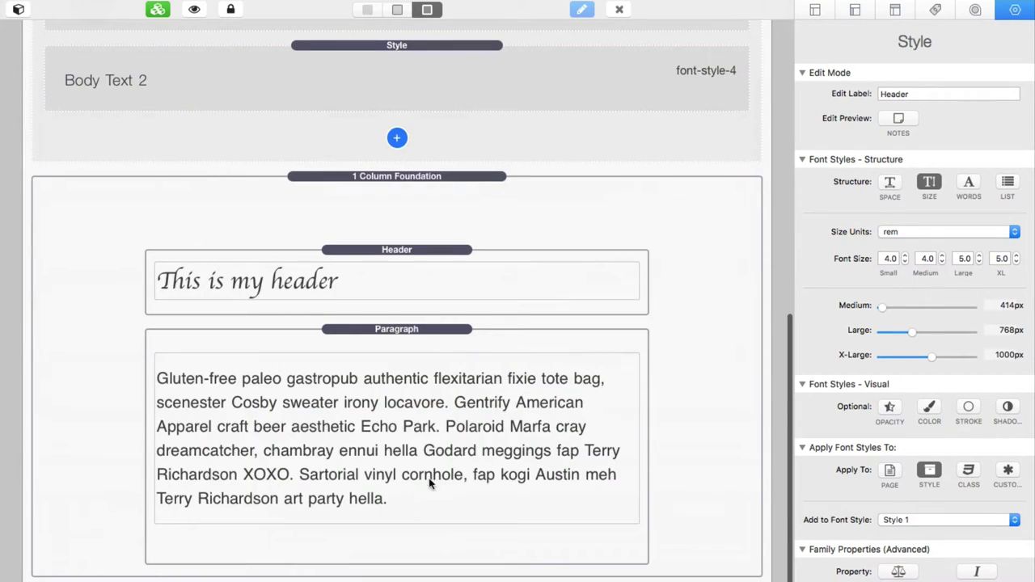
left_click(400, 250)
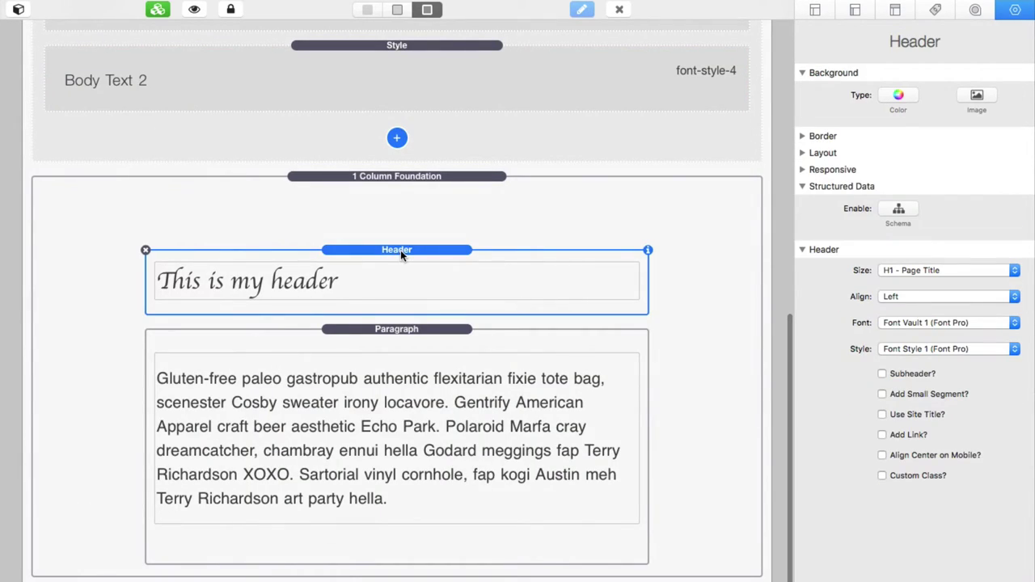
left_click(386, 331)
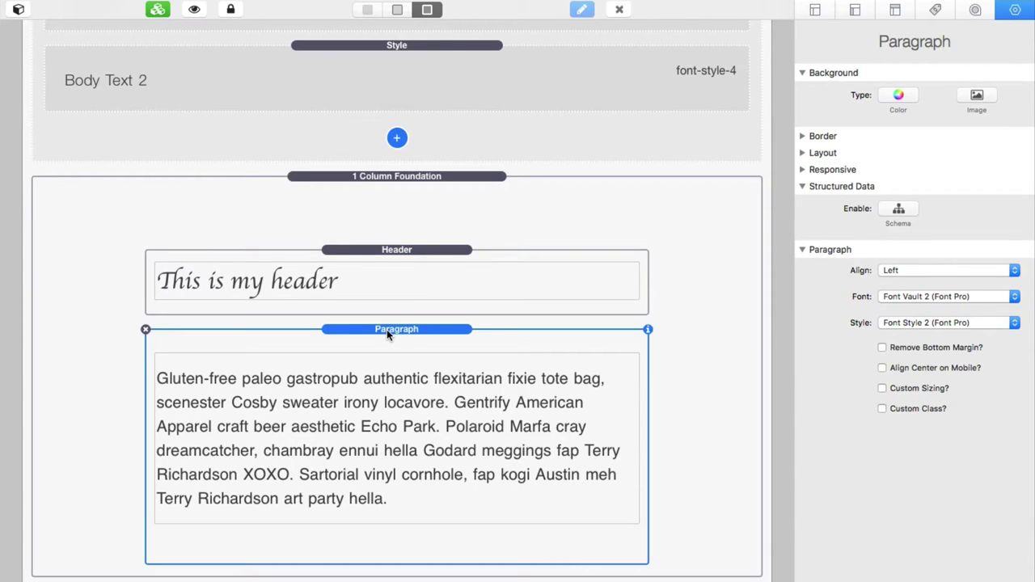
left_click(397, 253)
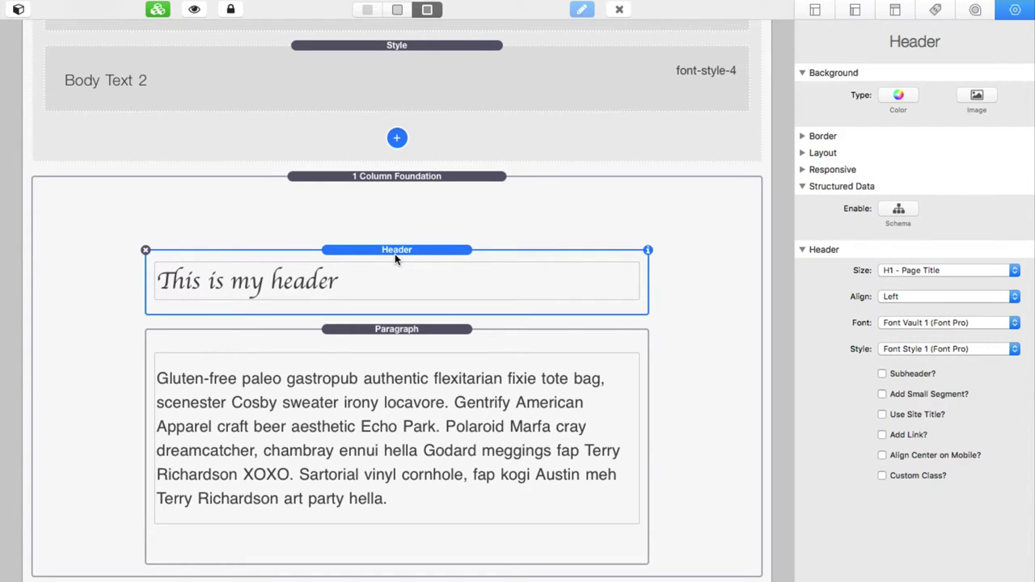
Review the Font Pro vaults and font styles available for the header stack.
left_click(923, 324)
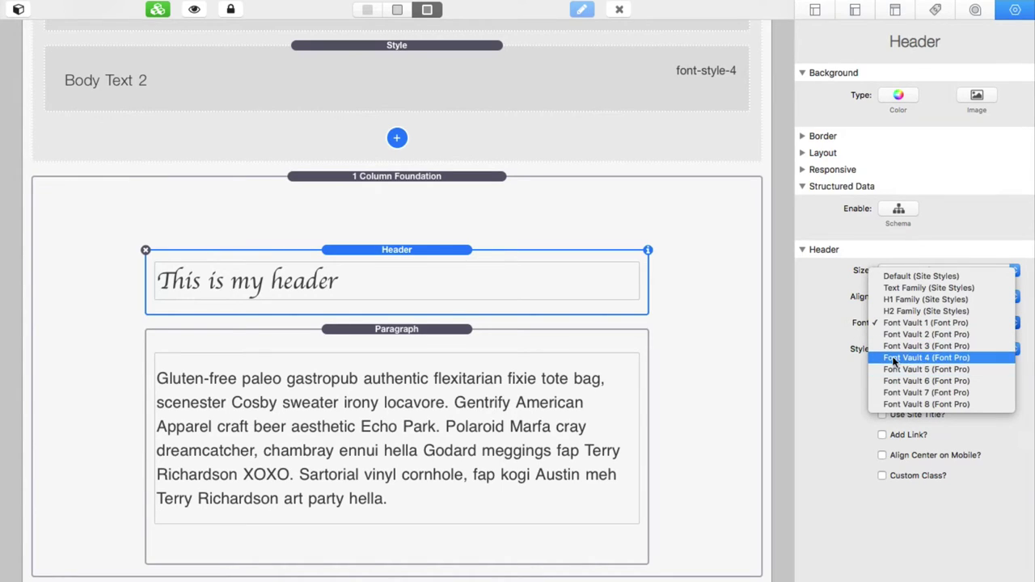
left_click(846, 324)
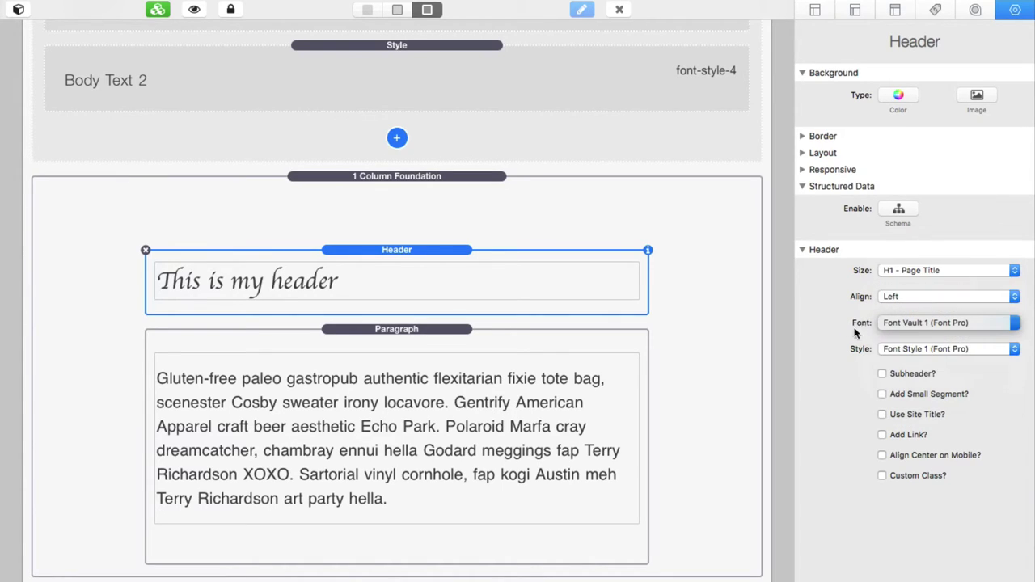
left_click(934, 349)
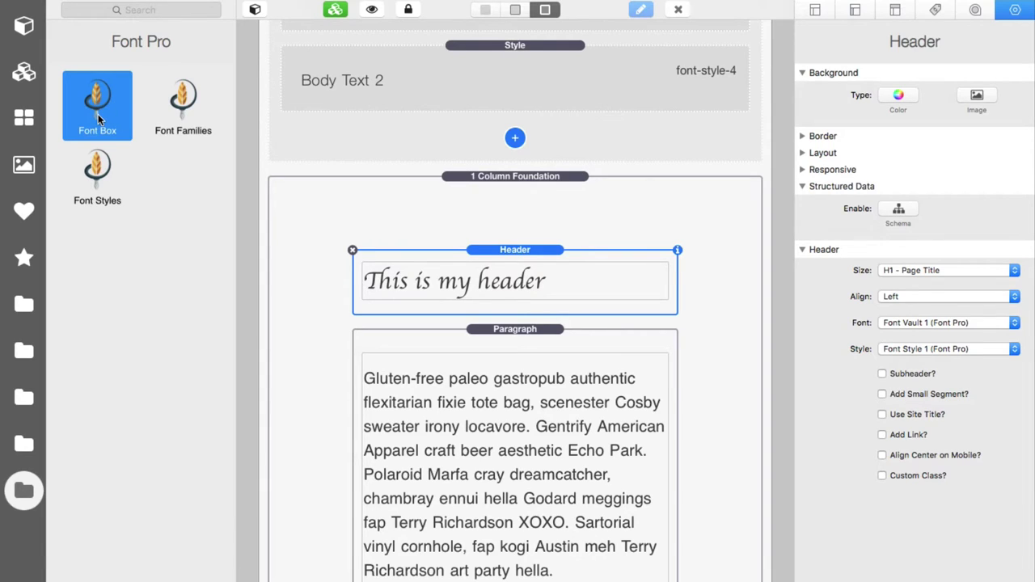
Add a Font Box stack directly above the 1 Column Foundation and review its font vault and font style choices.
left_click_drag(98, 112, 332, 175)
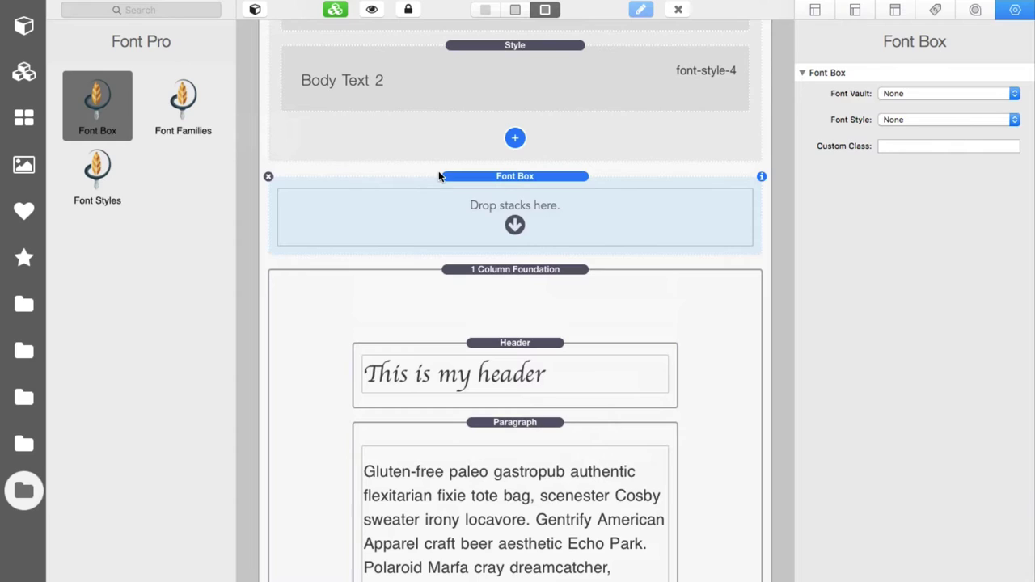
left_click(254, 10)
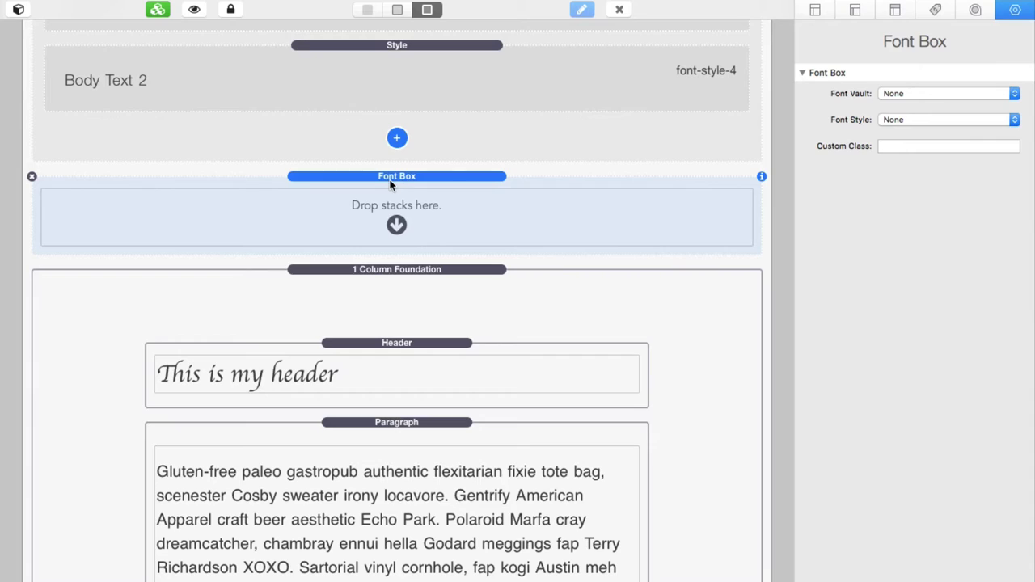
left_click(916, 93)
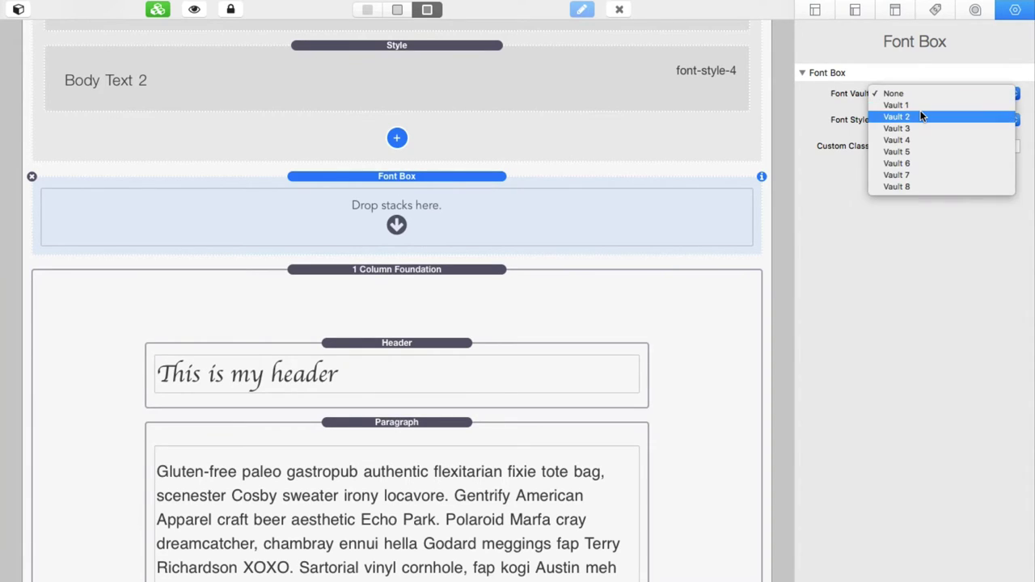
left_click(850, 148)
left_click(845, 138)
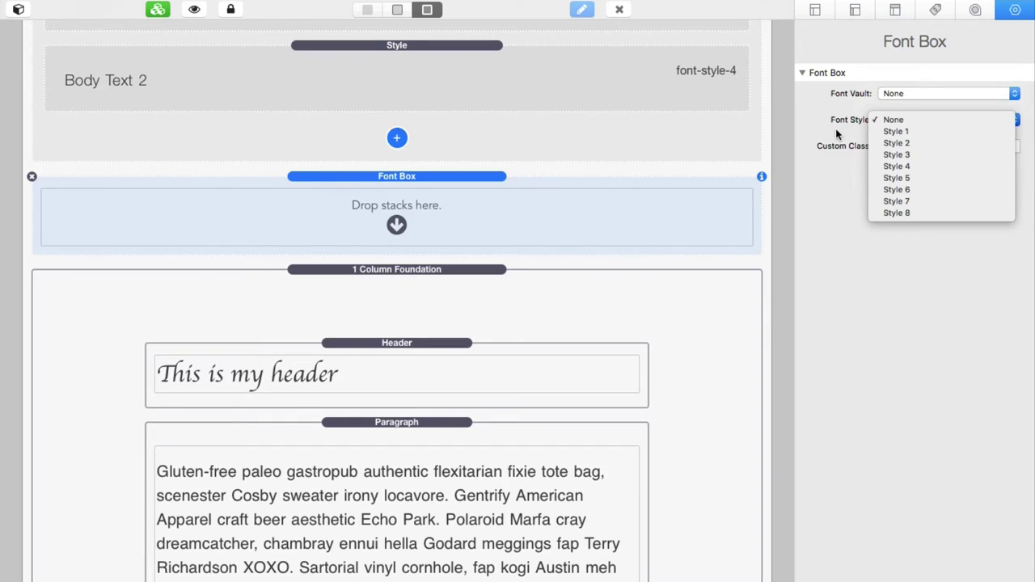
left_click(837, 134)
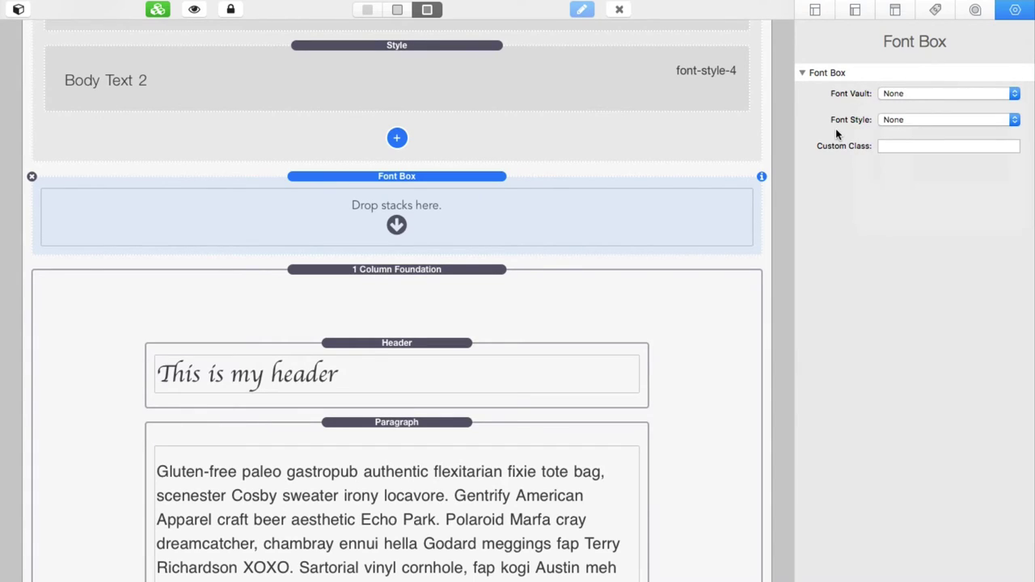